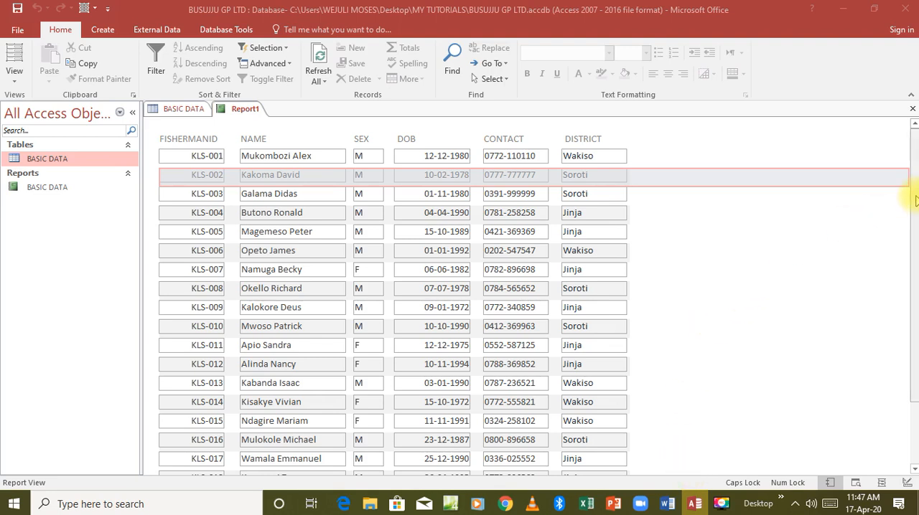
Step: Look over the report's records, checking its layout in both Report View and Design View
drag(916, 201, 909, 174)
click(909, 174)
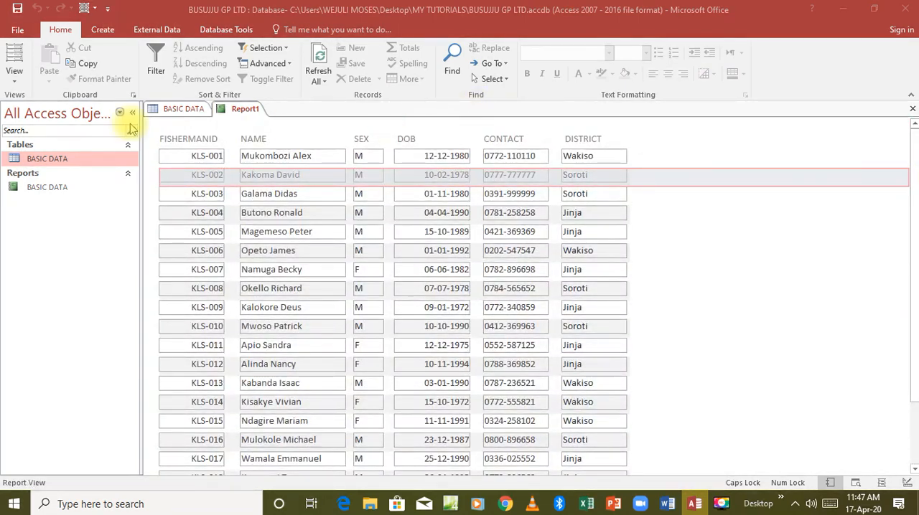
click(15, 71)
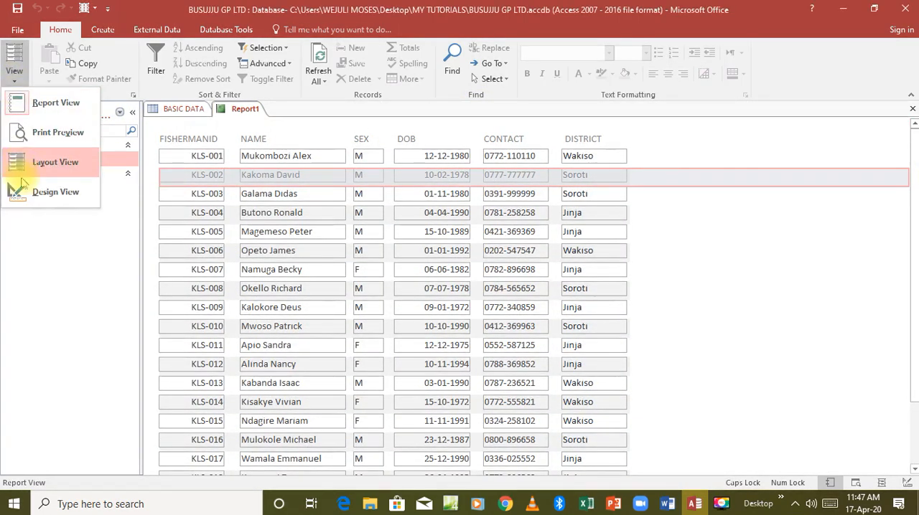
click(22, 190)
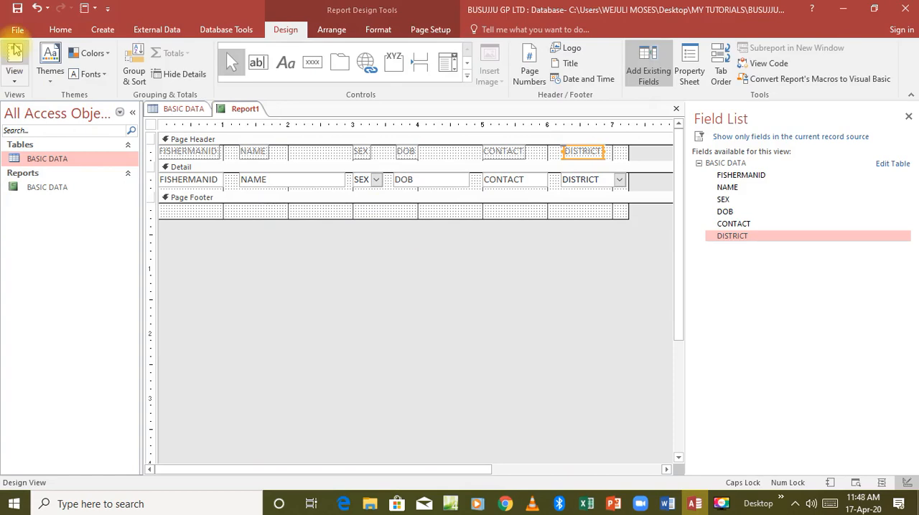
click(15, 54)
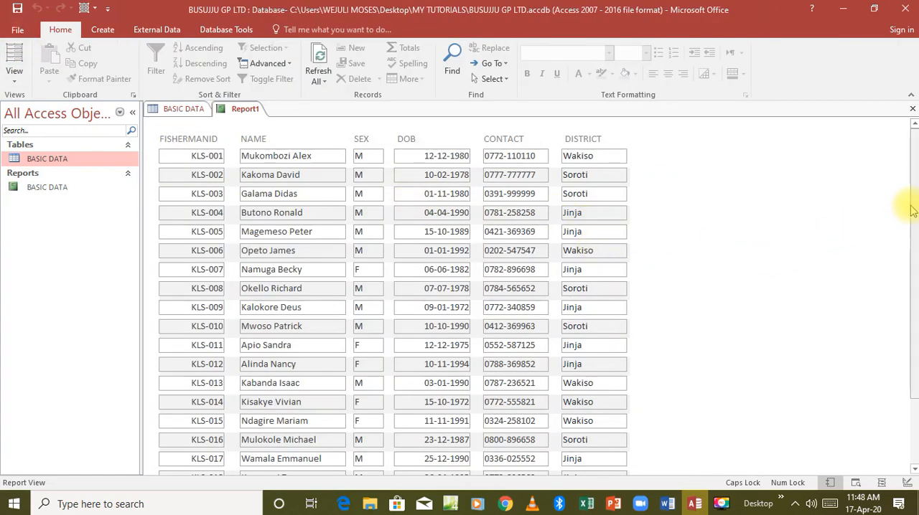
mouse_move(914, 206)
mouse_down()
mouse_move(914, 265)
mouse_move(914, 201)
mouse_up()
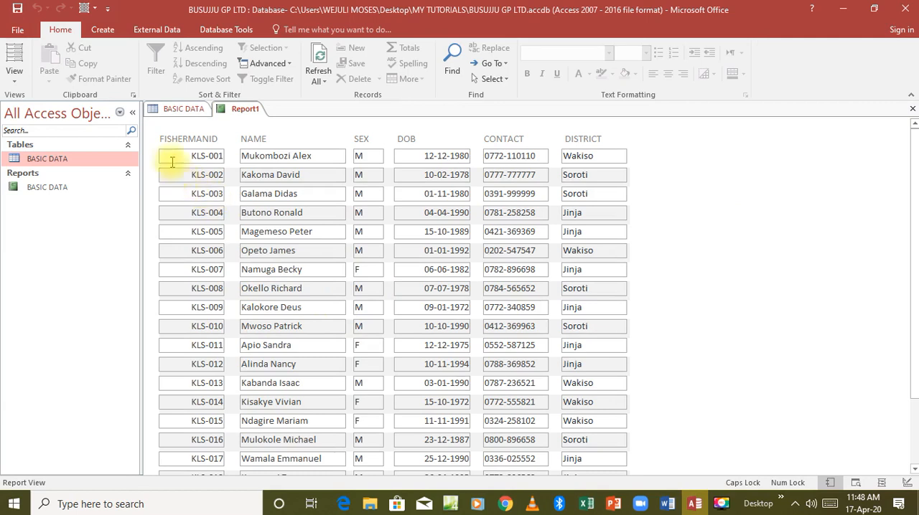
Step: In Design View, make all six field labels in the page header bold with dark blue text
click(17, 85)
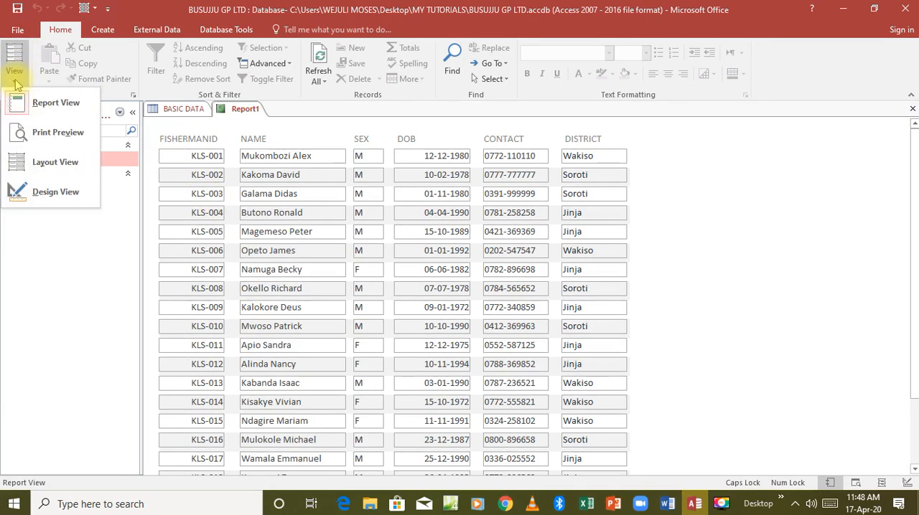
click(51, 192)
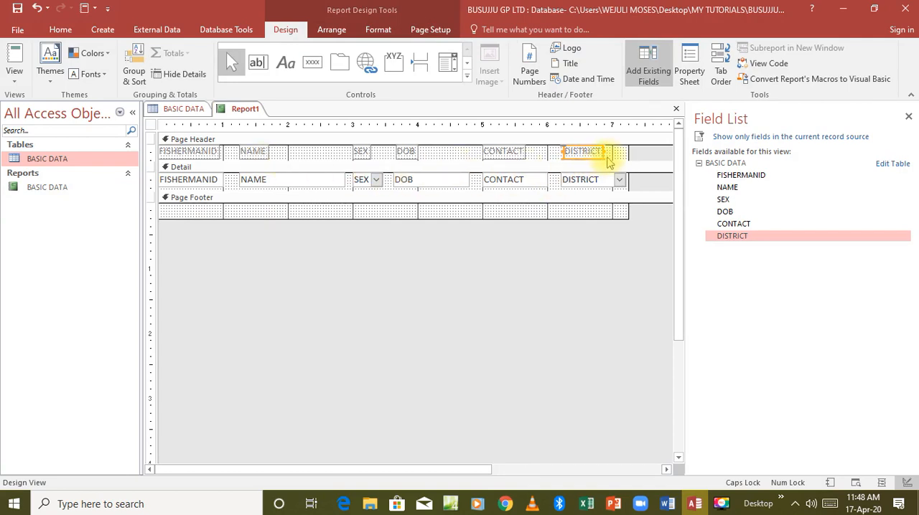
drag(610, 158, 185, 151)
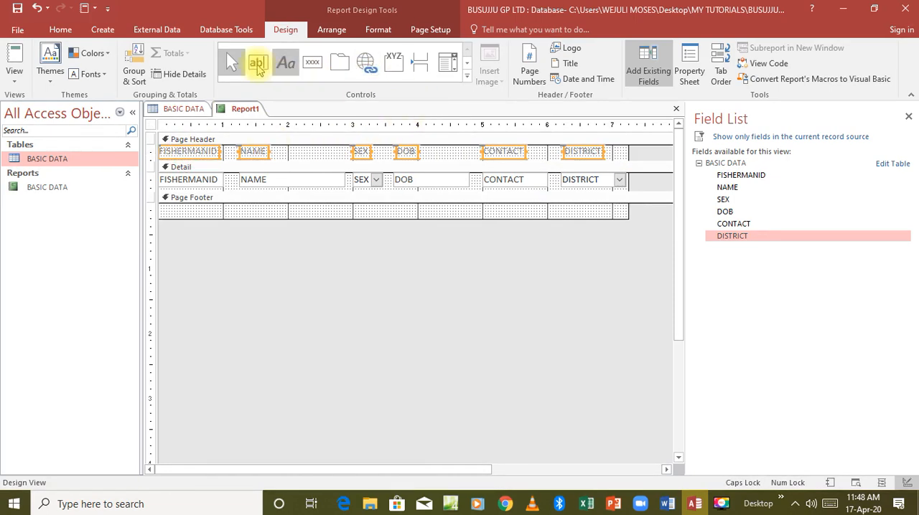
click(60, 29)
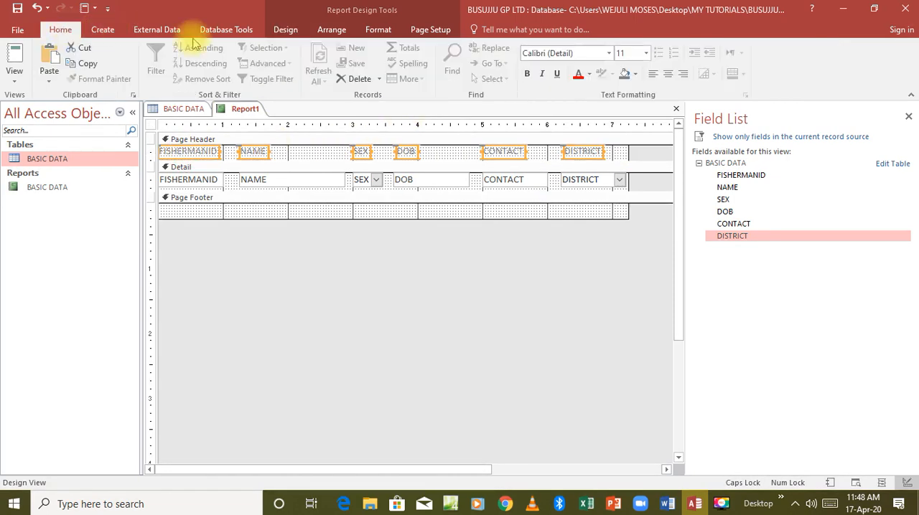
click(527, 75)
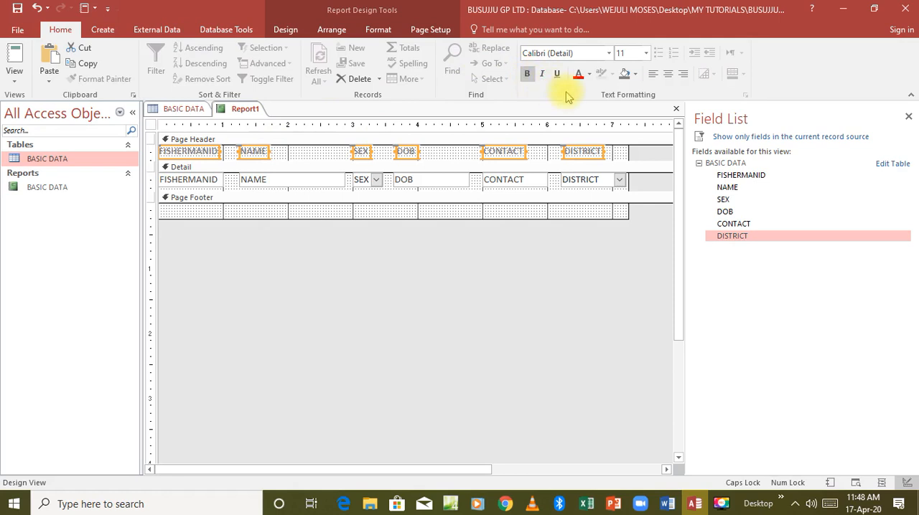
click(590, 74)
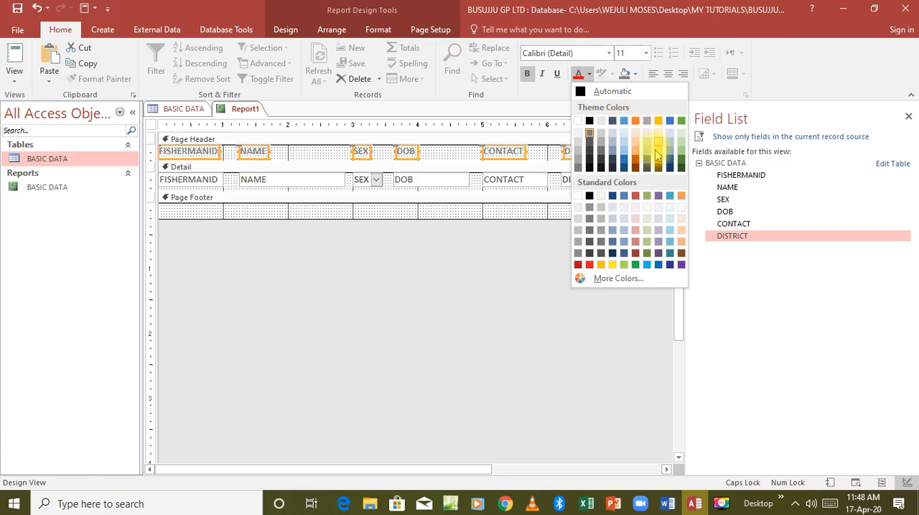
click(613, 197)
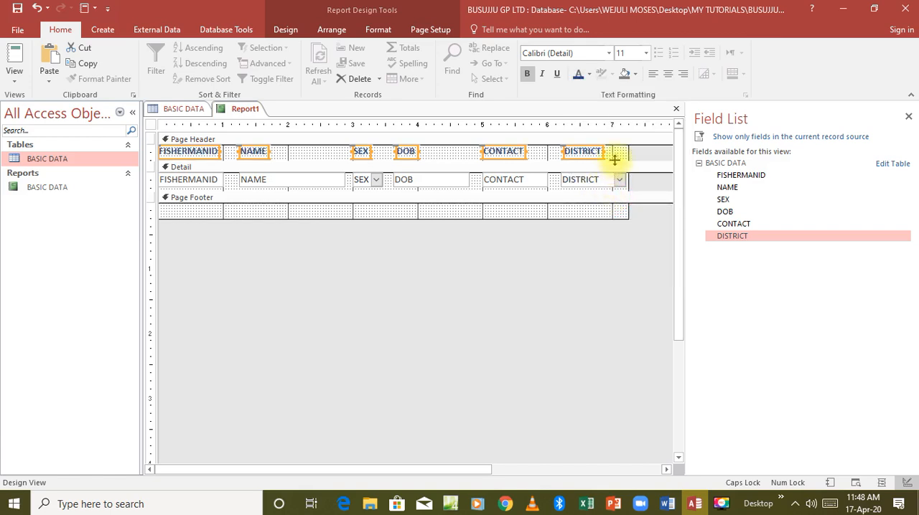
Step: Fill the Page Header section's background with medium olive green
click(619, 154)
drag(619, 155, 155, 155)
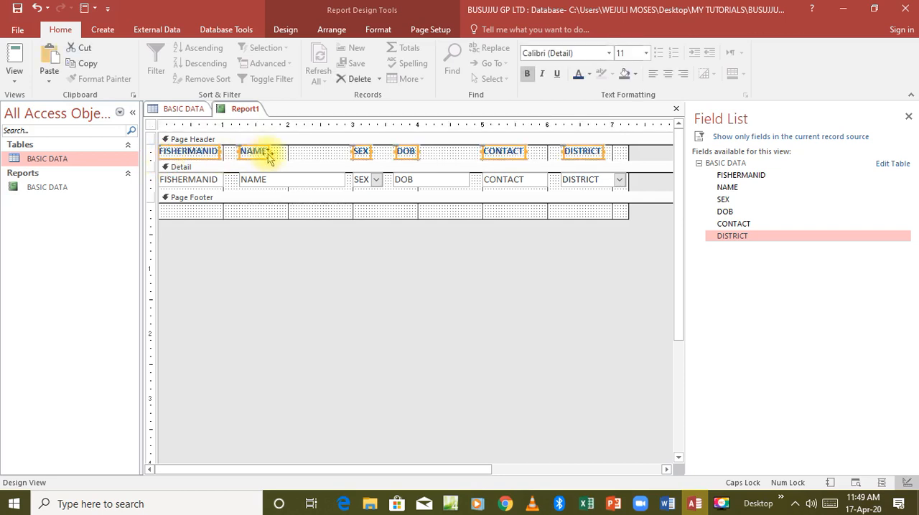
click(325, 158)
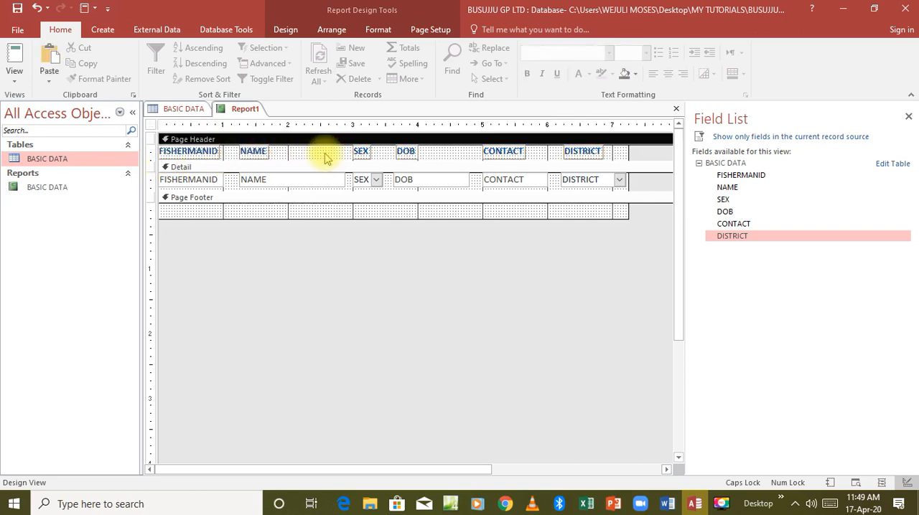
right_click(324, 158)
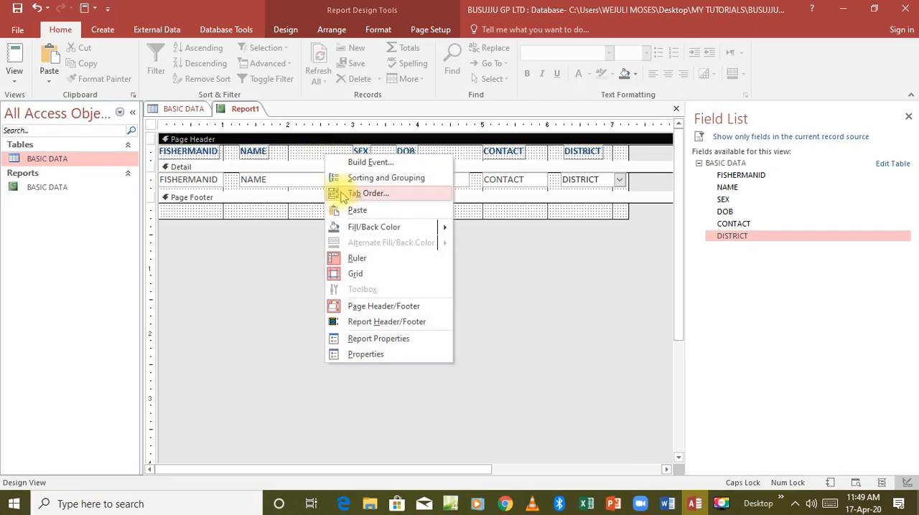
mouse_move(355, 228)
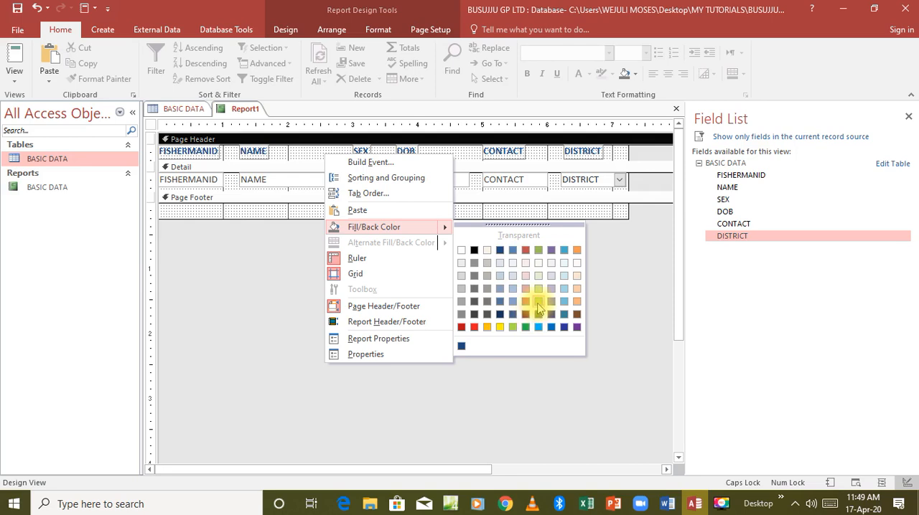
click(537, 304)
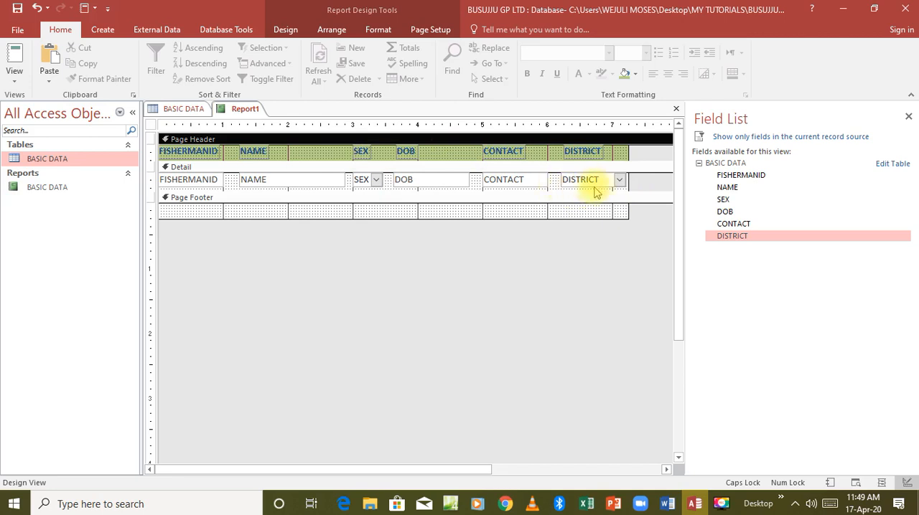
Step: Set the text colour of all the fields in the Detail section to light aqua blue
drag(629, 183, 154, 183)
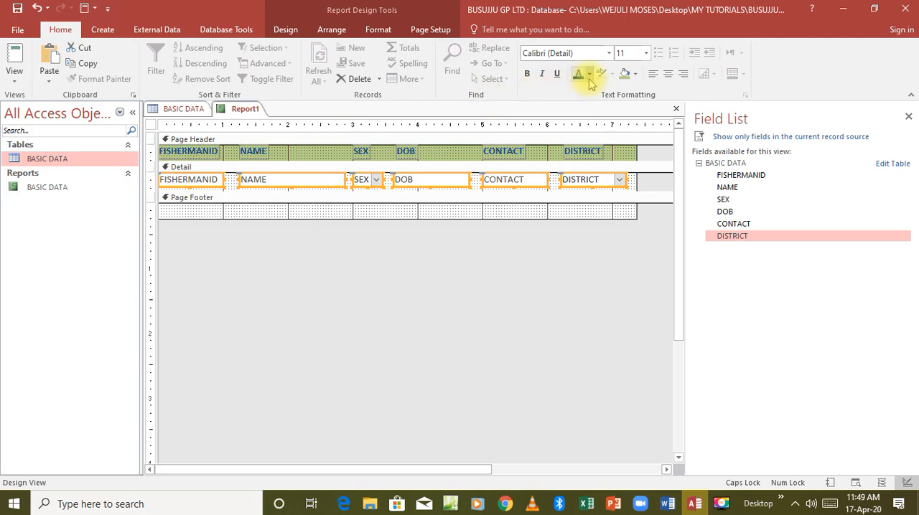
click(589, 76)
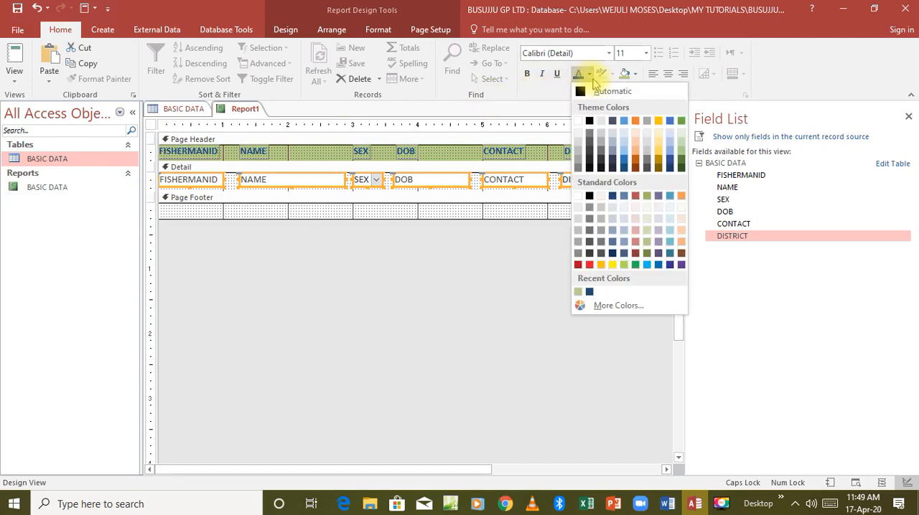
click(669, 244)
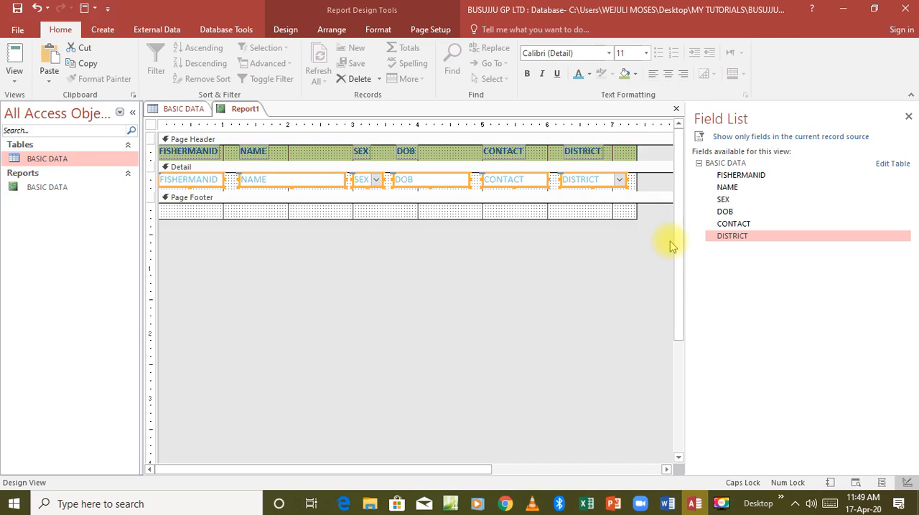
Step: Fill the Detail section's background with medium light red
right_click(631, 186)
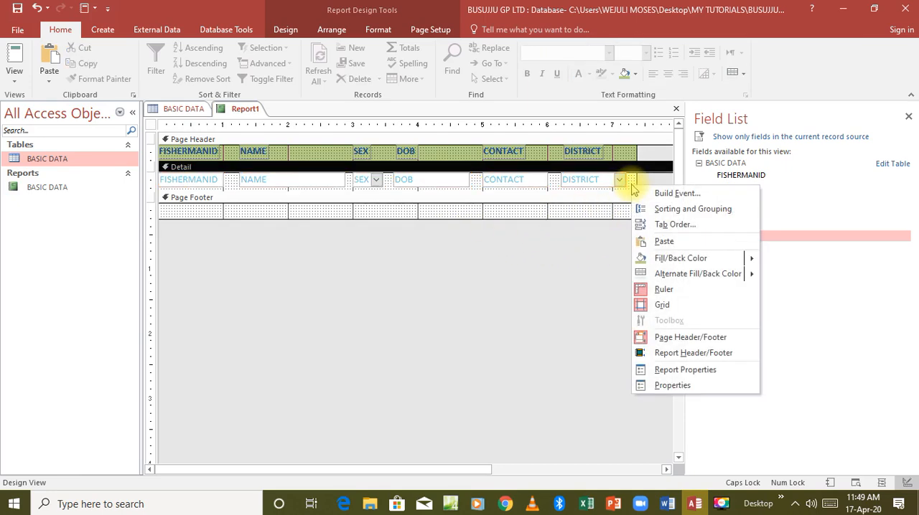
mouse_move(664, 260)
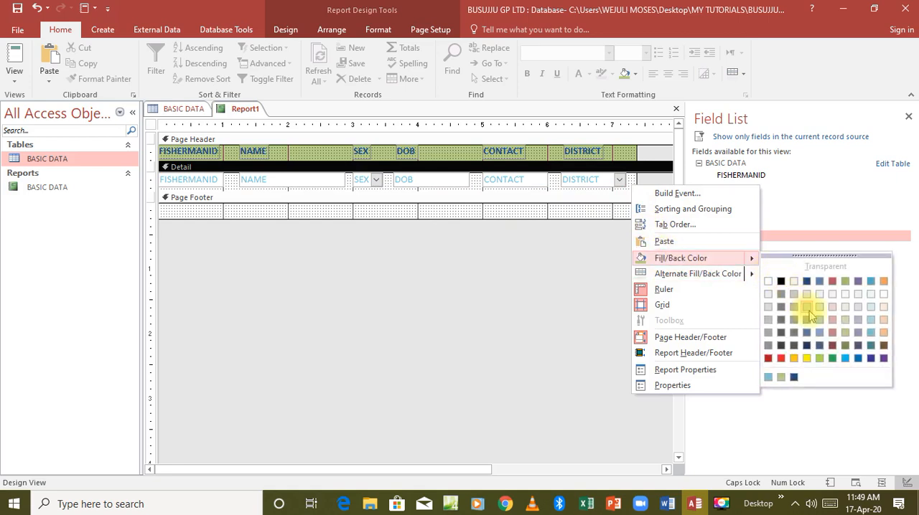
click(831, 334)
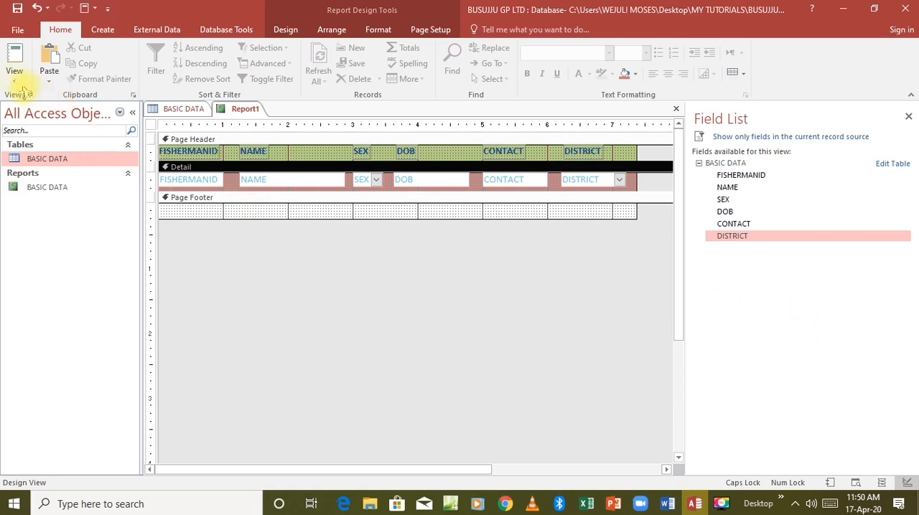
Step: Switch to Report View and check the coloured header and record rows
click(15, 75)
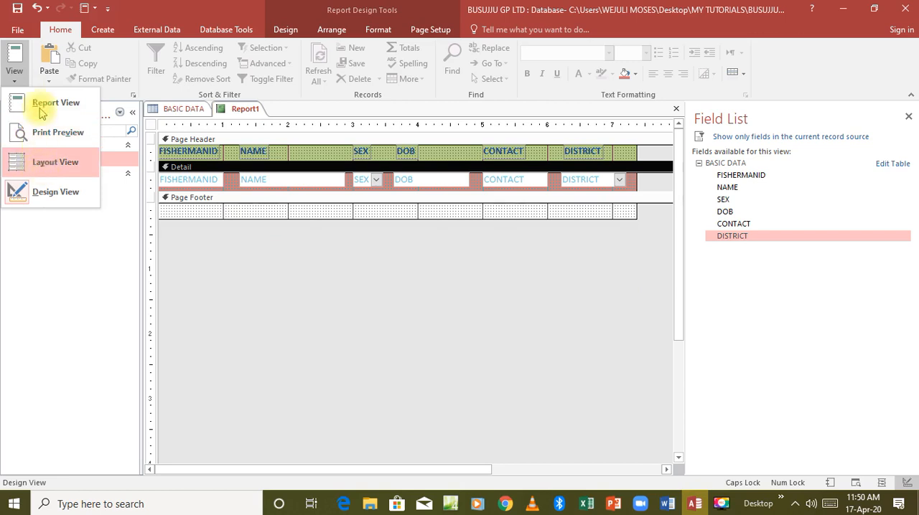
click(40, 104)
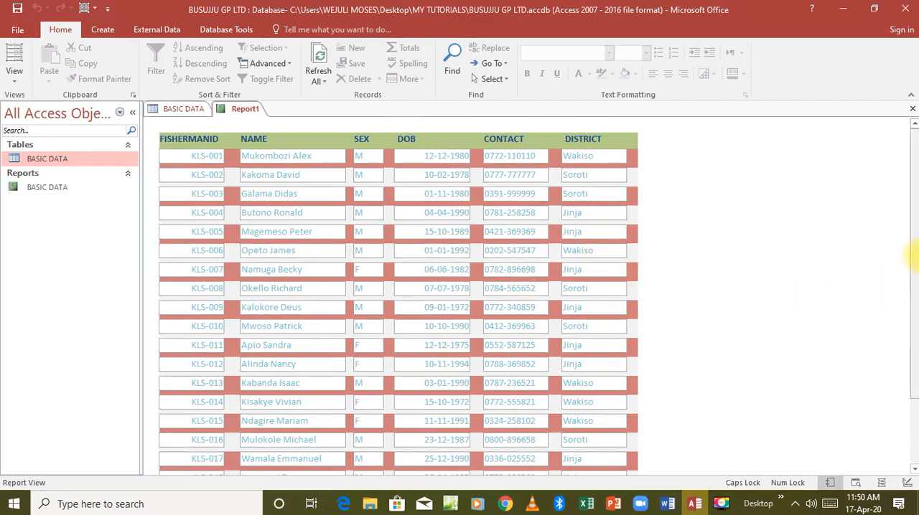
mouse_move(915, 250)
mouse_down()
mouse_move(916, 290)
mouse_move(905, 287)
mouse_move(909, 242)
mouse_up()
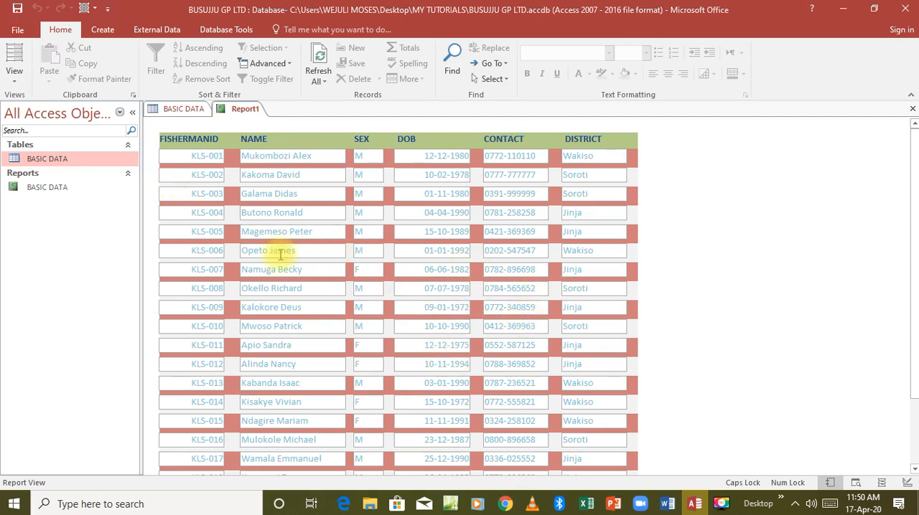
Step: Return to Design View and add the Report Header and Report Footer sections
click(14, 78)
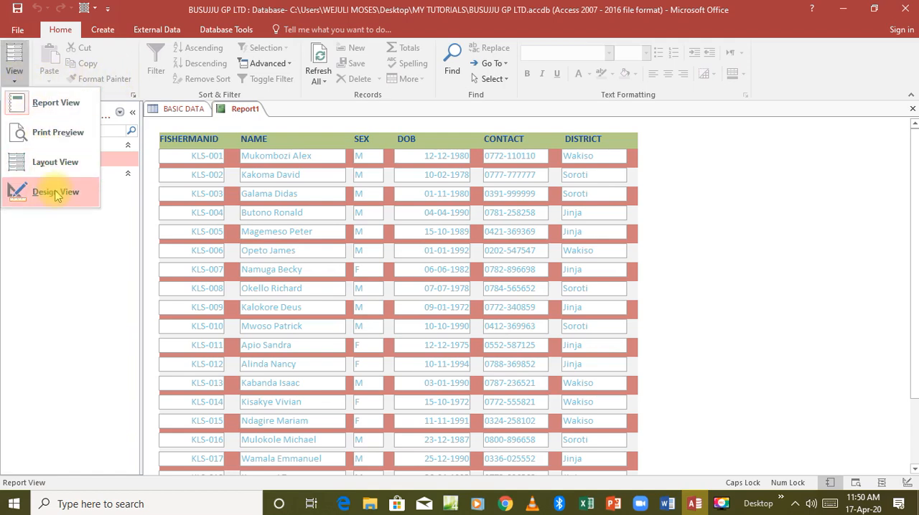
click(56, 192)
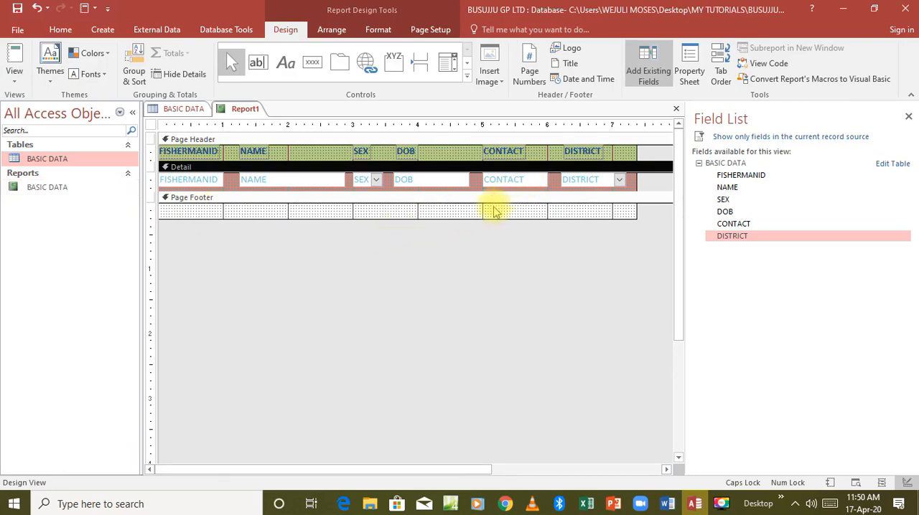
right_click(503, 214)
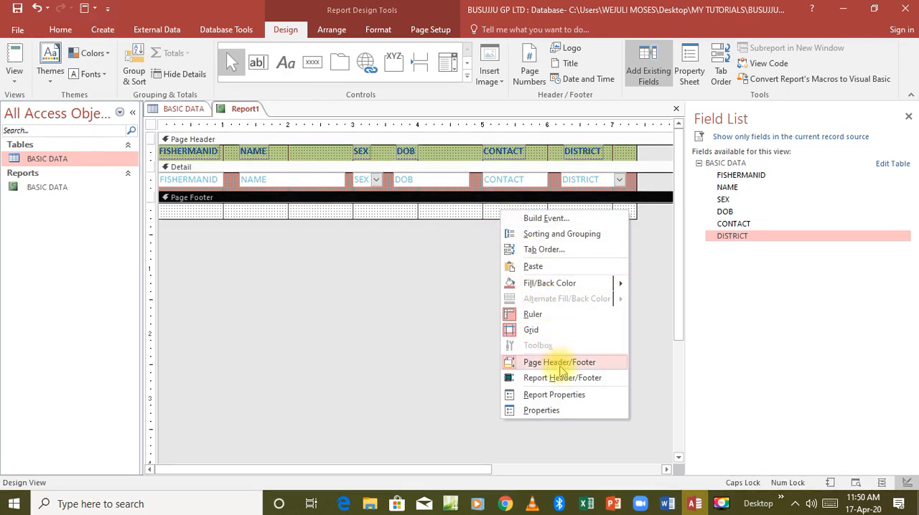
click(562, 379)
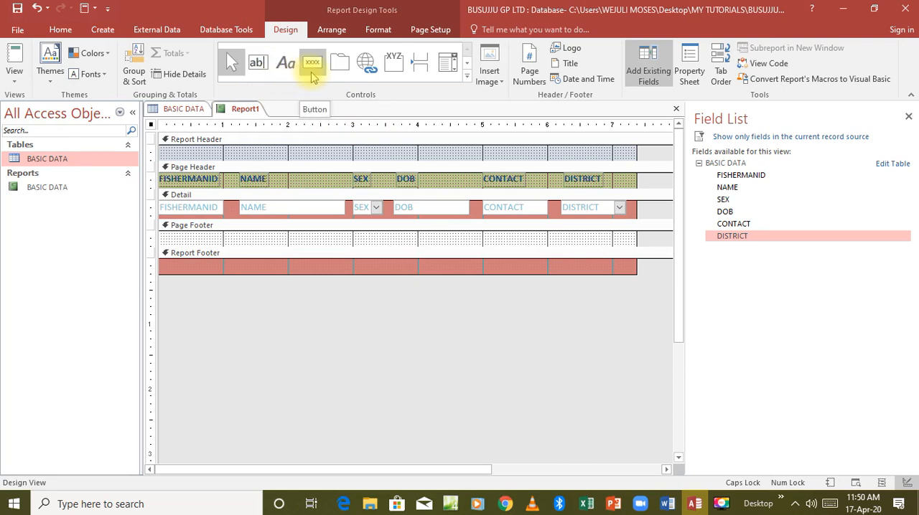
Step: Place a label about 4.7 inches wide in the Report Header with the text DISPLAY REPORT
click(286, 65)
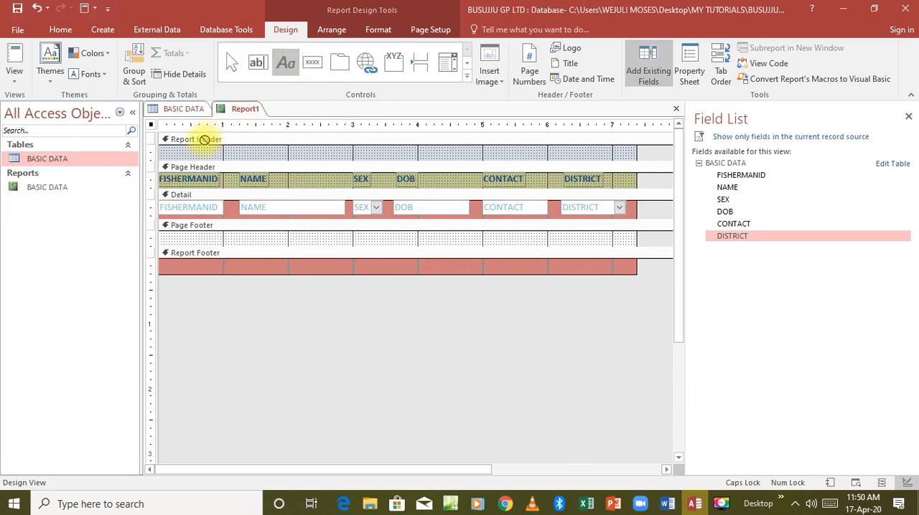
drag(204, 147, 454, 174)
drag(493, 148, 506, 155)
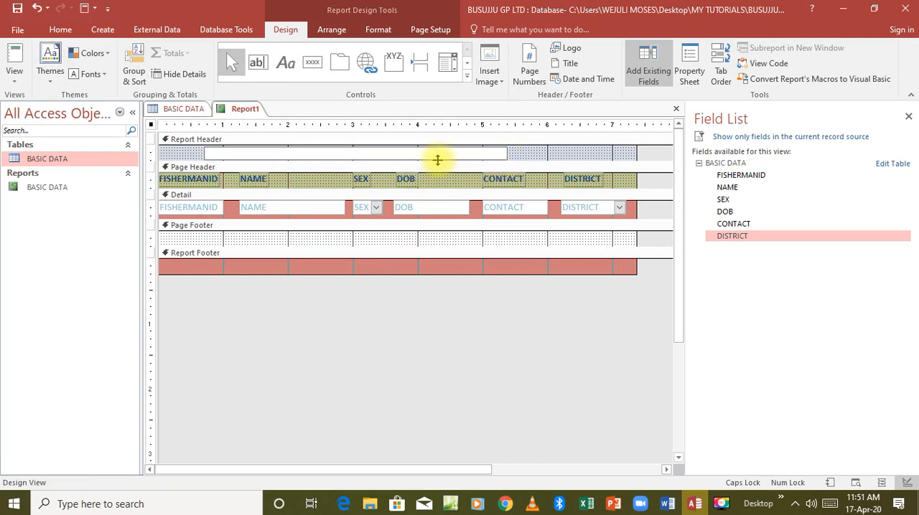
text(DISPLAY REPORT)
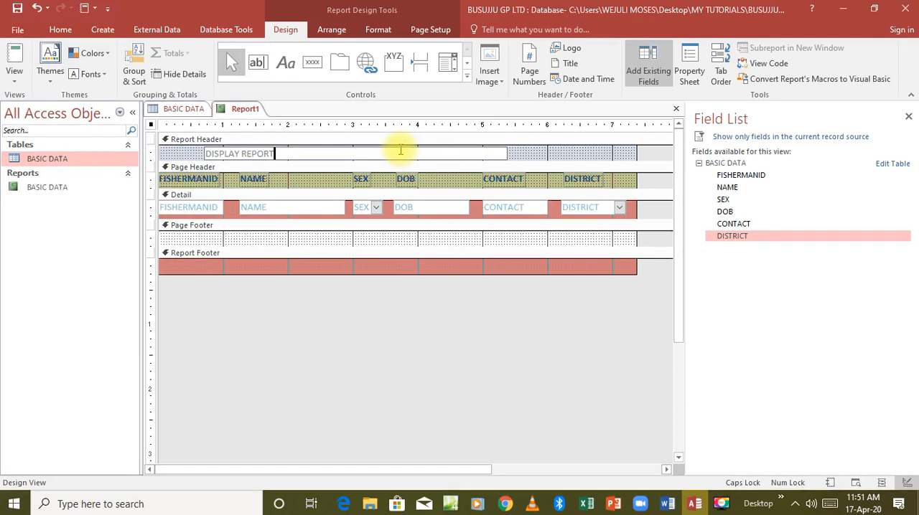
Step: Set the font size of the DISPLAY REPORT title label in the Report Header to 20
click(61, 30)
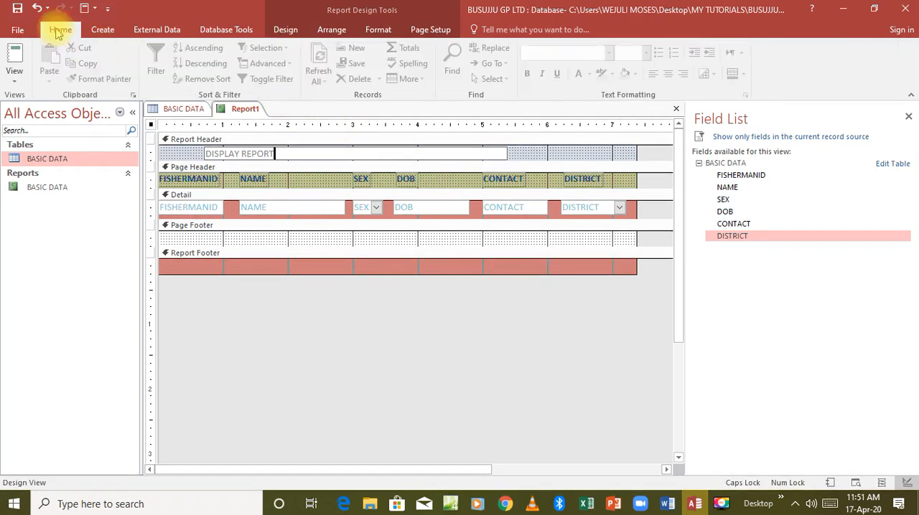
click(505, 153)
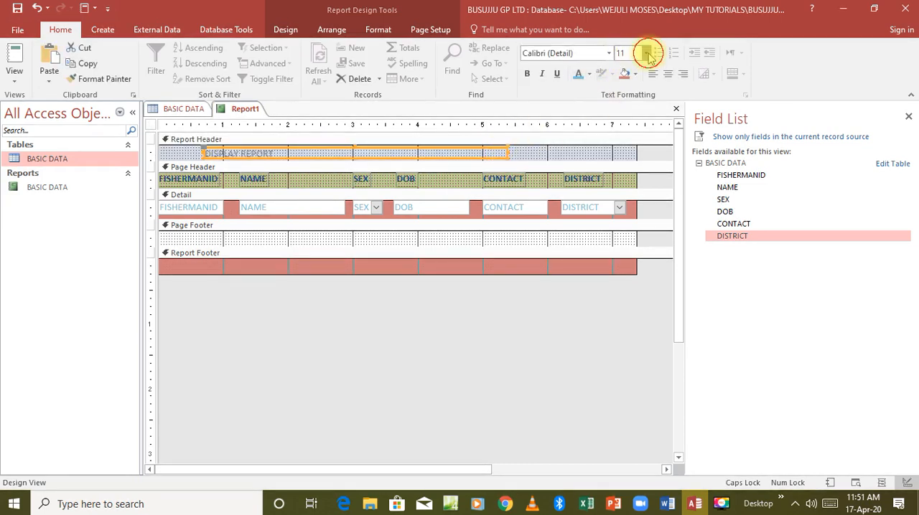
click(646, 54)
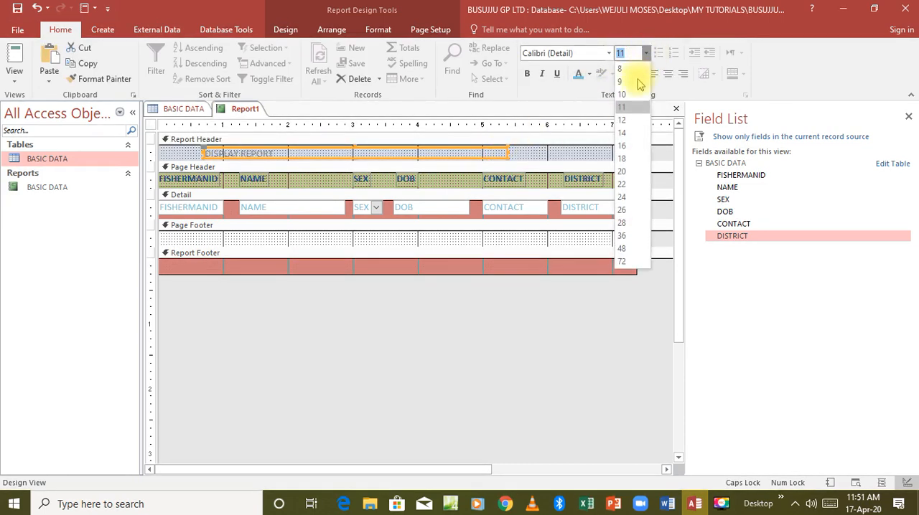
click(623, 169)
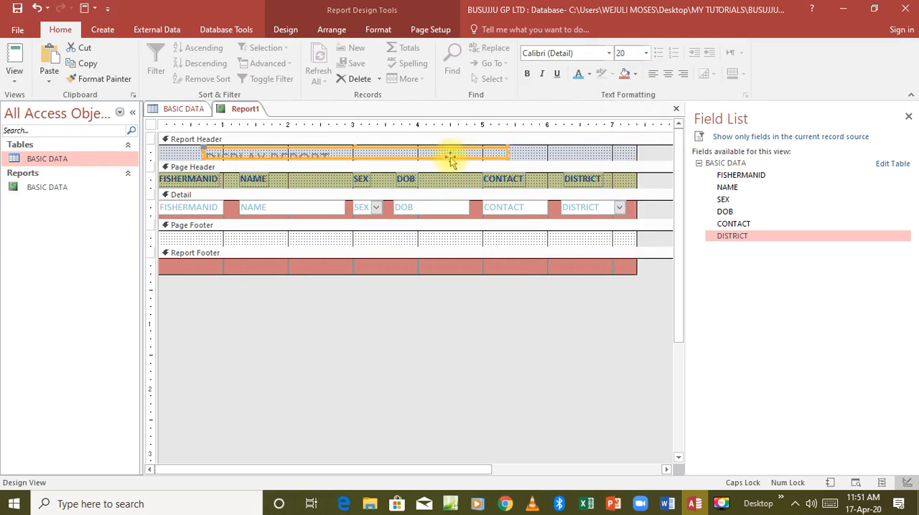
Step: Increase the height of the Report Header section and its title label so the enlarged title text fits
drag(449, 161, 450, 172)
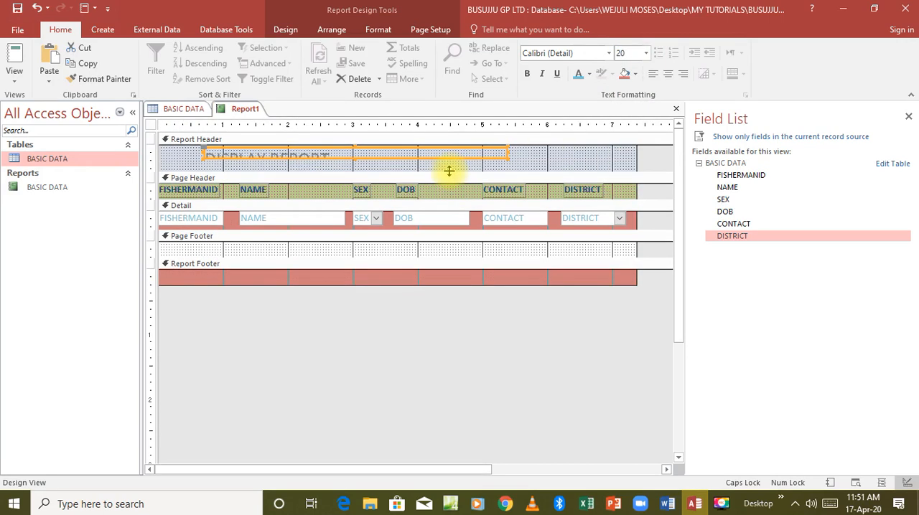
click(353, 157)
drag(354, 157, 352, 169)
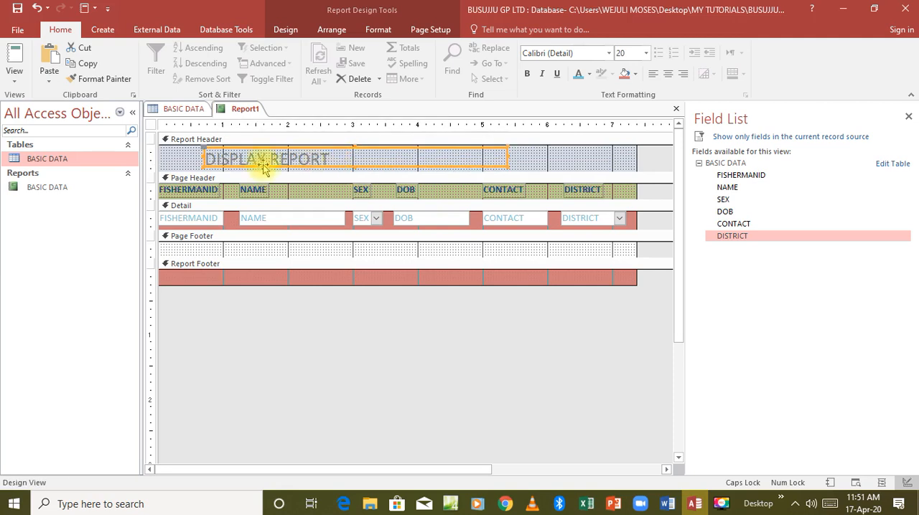
Step: Centre the DISPLAY REPORT title within its label and make its text bold and black
click(668, 74)
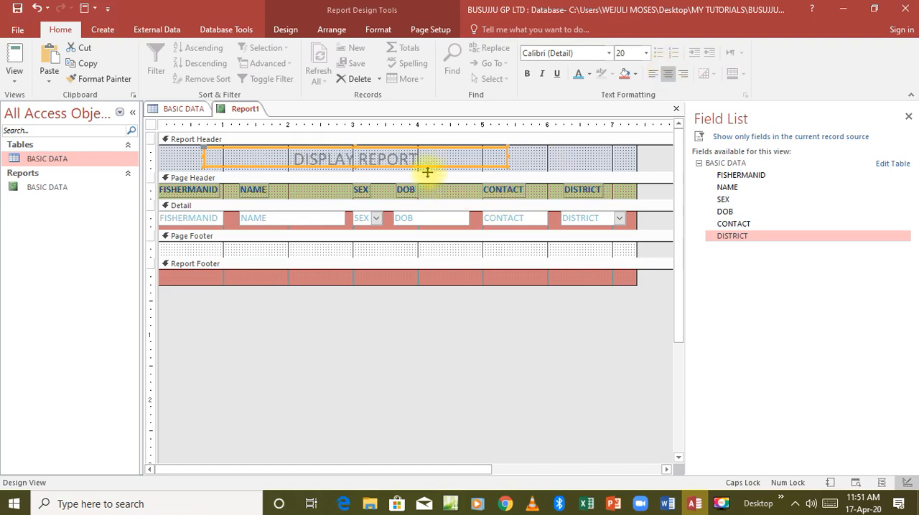
click(527, 76)
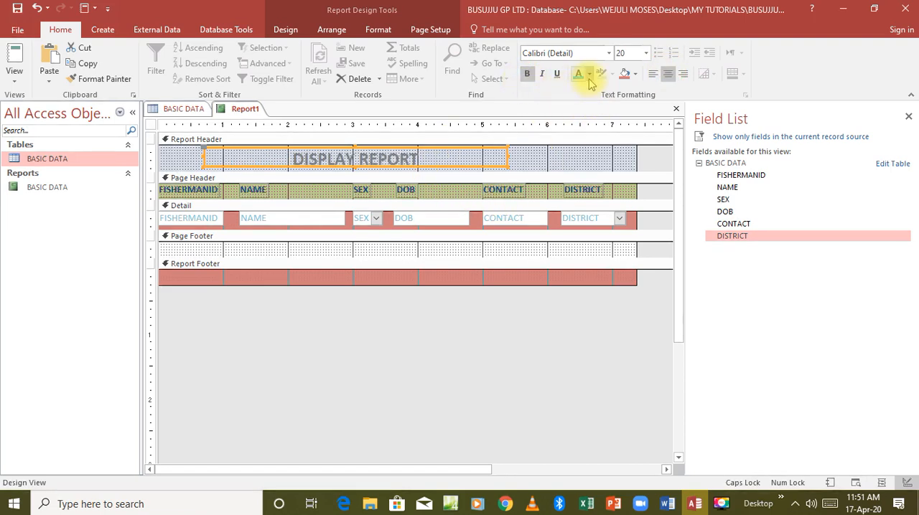
click(588, 74)
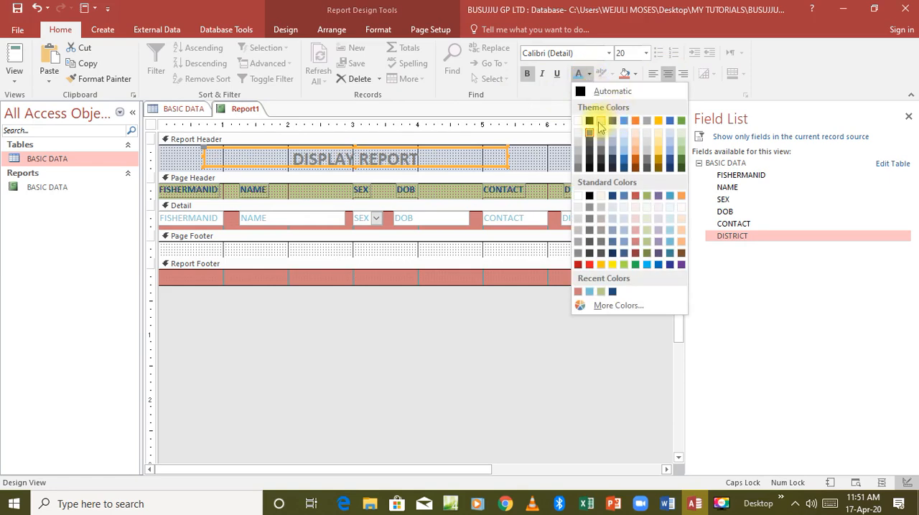
click(589, 121)
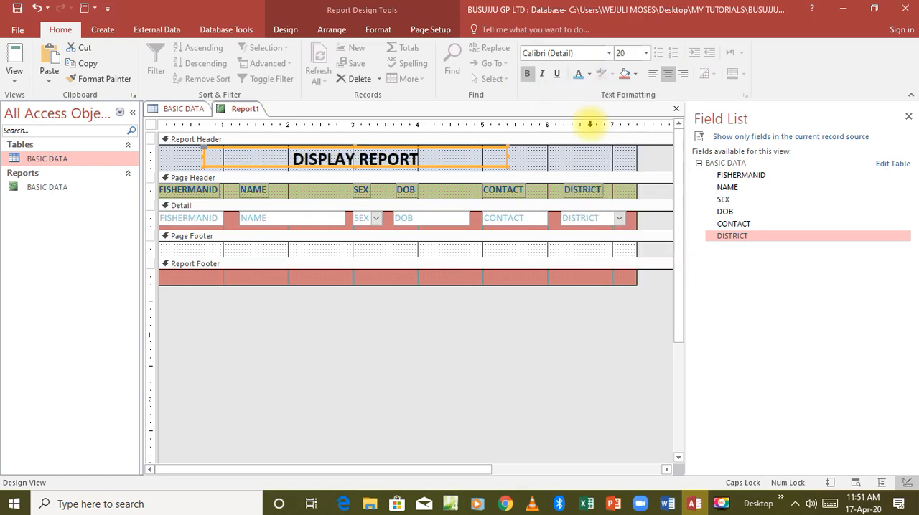
click(535, 158)
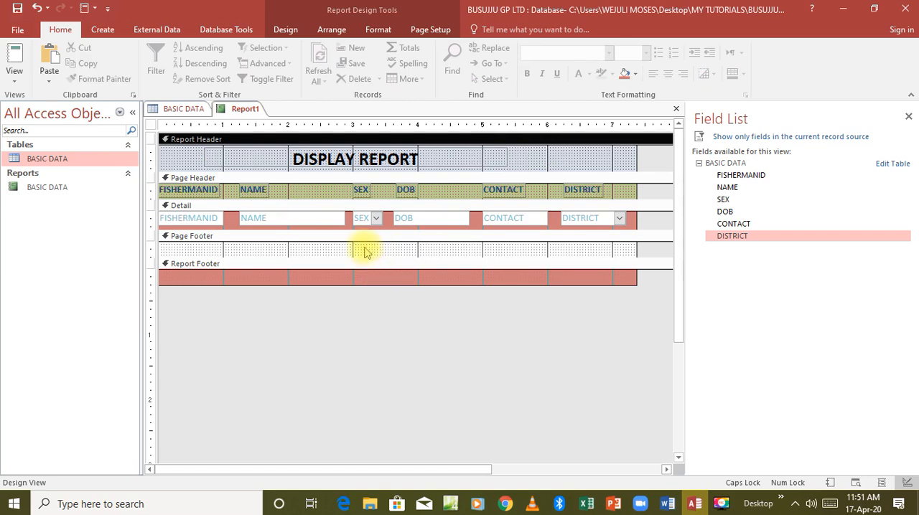
Step: Switch to Report View and check the title header, the record rows and the end of the report
click(14, 61)
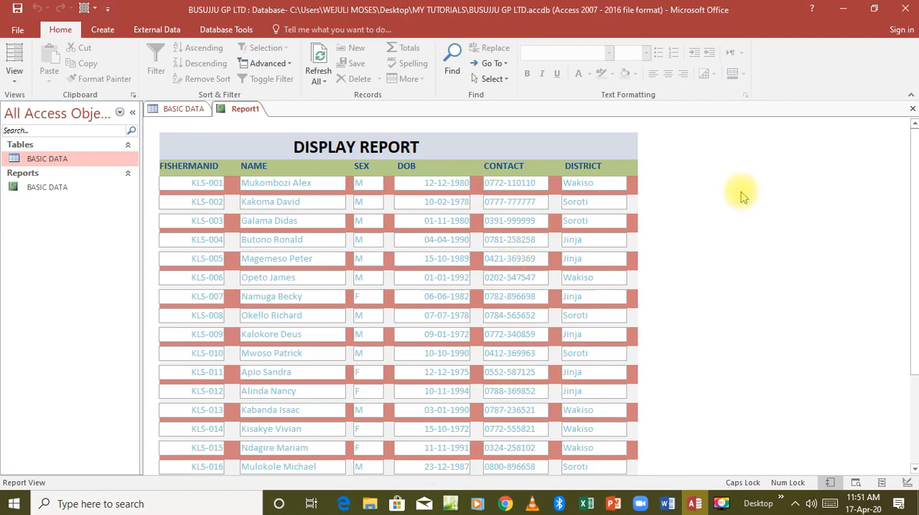
drag(911, 175, 913, 262)
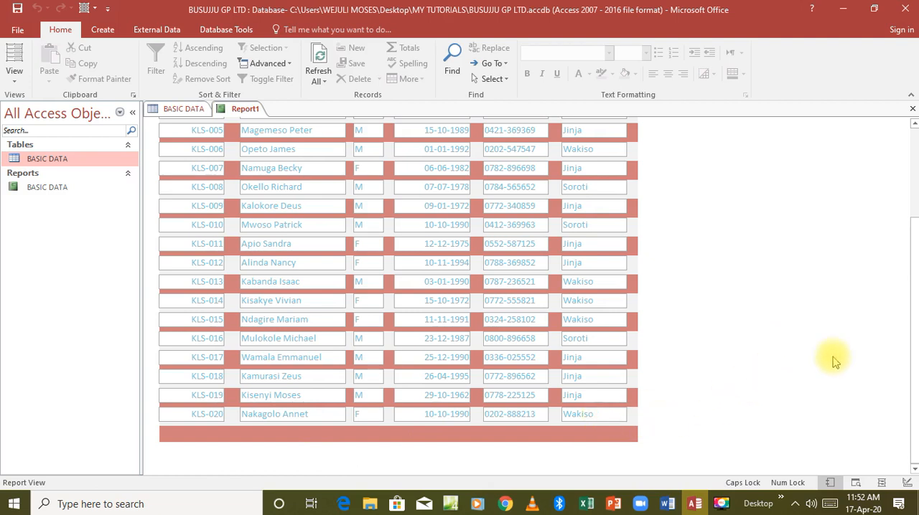
drag(914, 329, 911, 189)
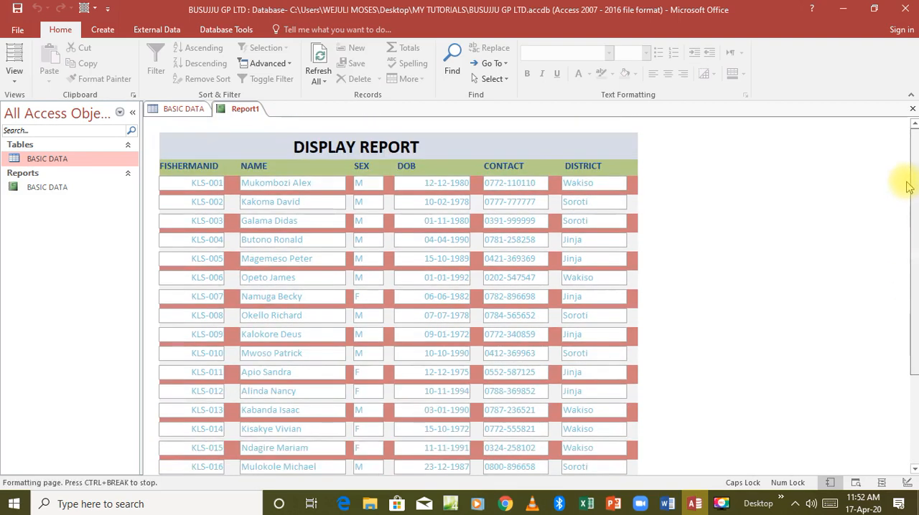